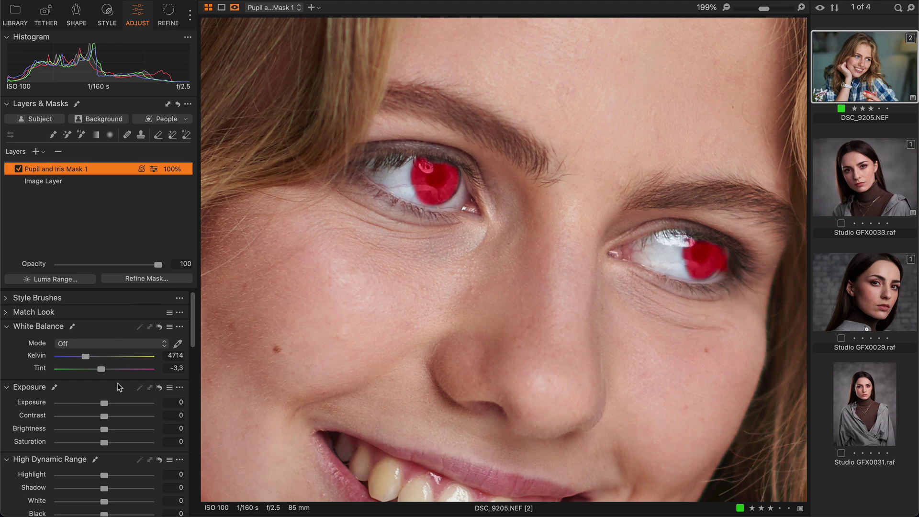
Hide the Pupil and Iris Mask 1 overlay, set the contrast to 16 and adjust the High Dynamic Range tones of the eyes.
key(m)
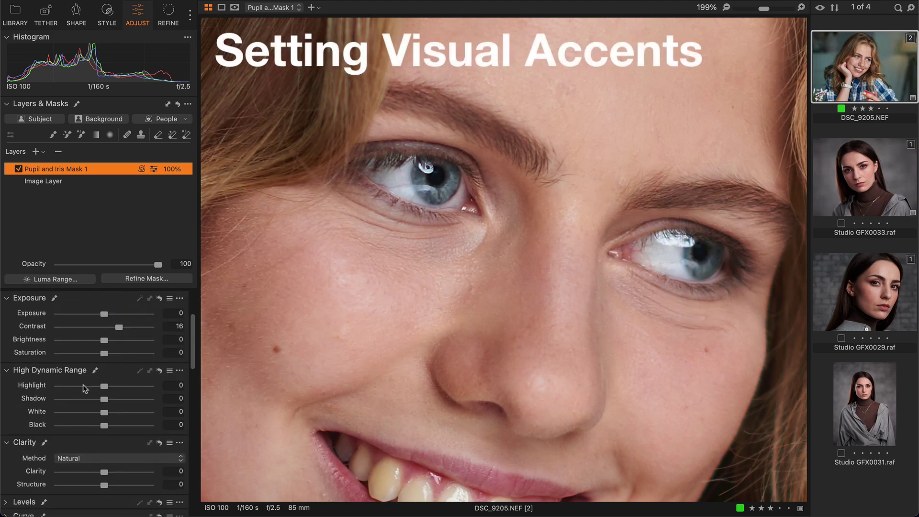
drag(104, 386, 118, 399)
drag(104, 412, 117, 444)
scroll(96, 407, down, 1)
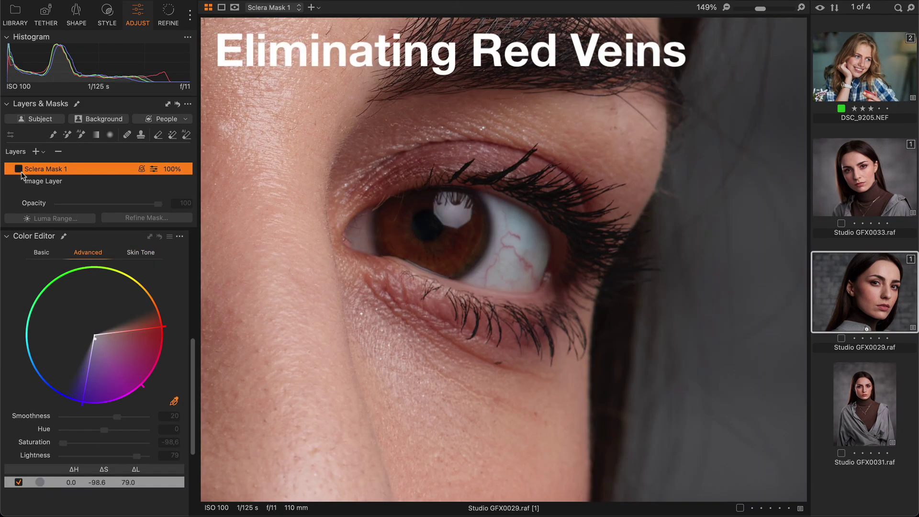
Enable the Sclera Mask 1 layer to remove the red veins in the eye.
click(20, 170)
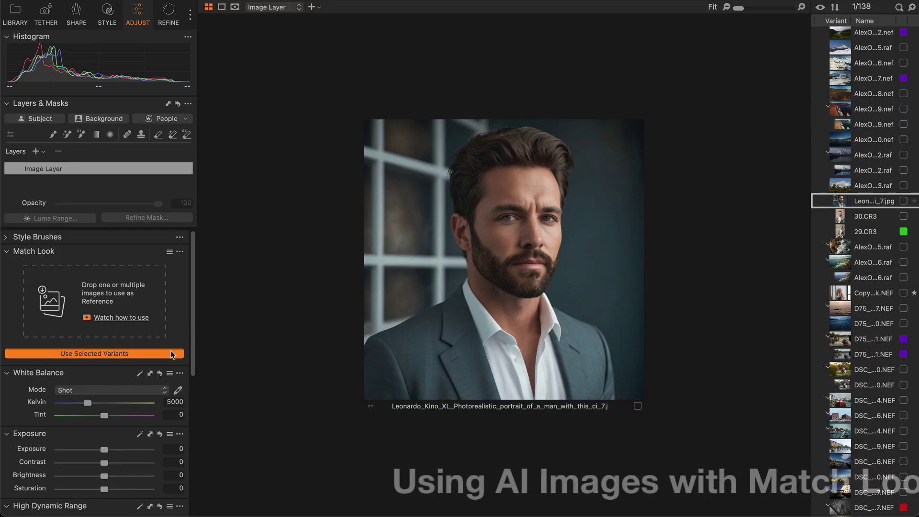
Apply Match Look to 29.CR3 using the AI portrait as reference, and lower the resulting layer's opacity.
click(94, 354)
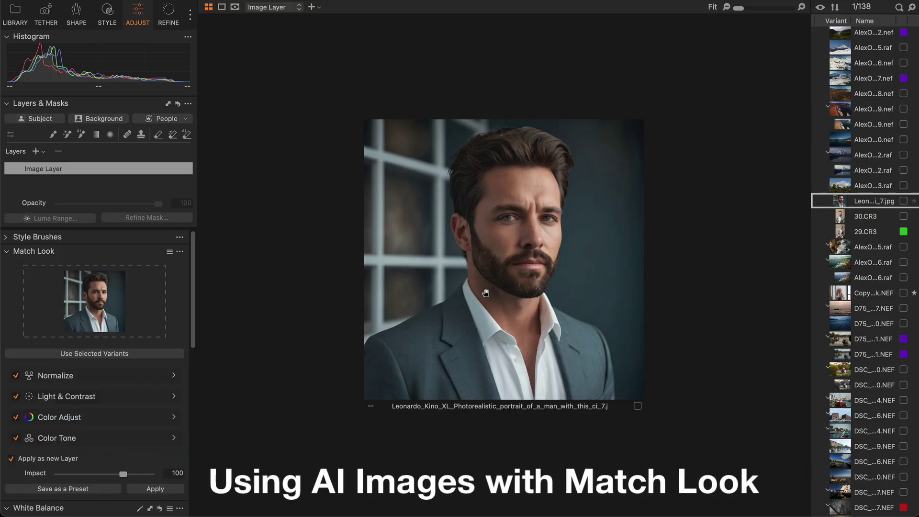
click(868, 233)
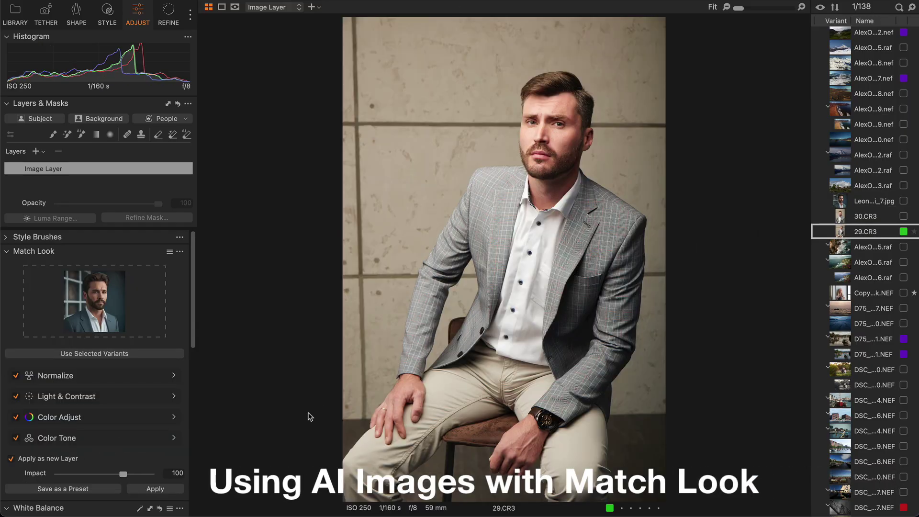
click(180, 489)
drag(158, 203, 135, 205)
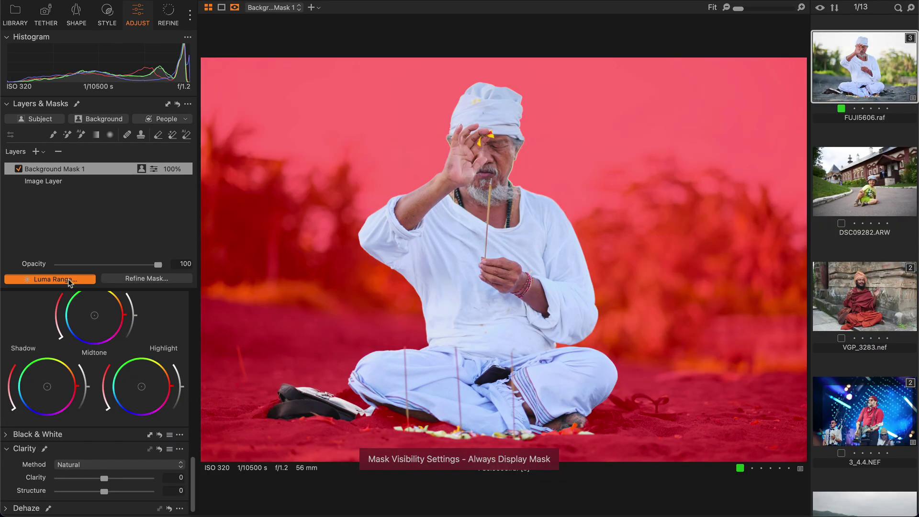
Lower the upper limit of the luma range for Background Mask 1.
click(68, 279)
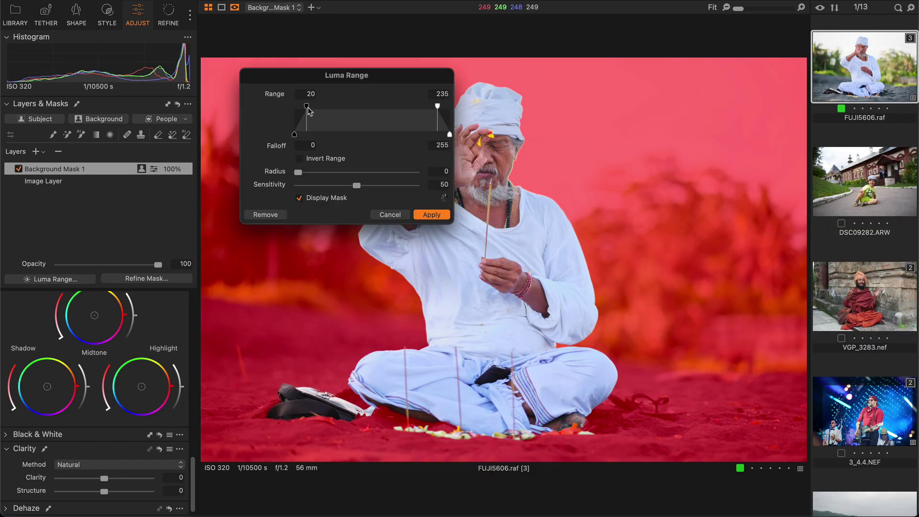
drag(449, 106, 419, 107)
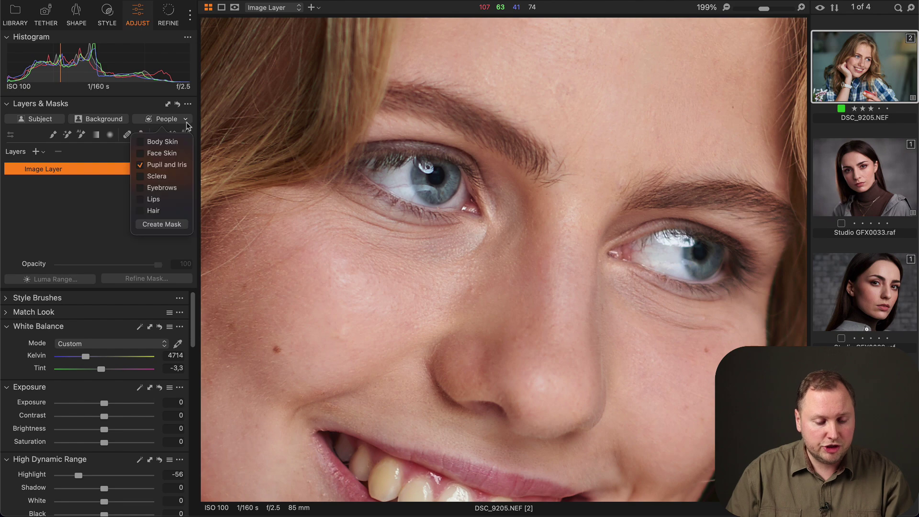
Create a Pupil and Iris people mask on DSC_9205.NEF with its overlay hidden, and set the mask layer's contrast to 16.
click(165, 223)
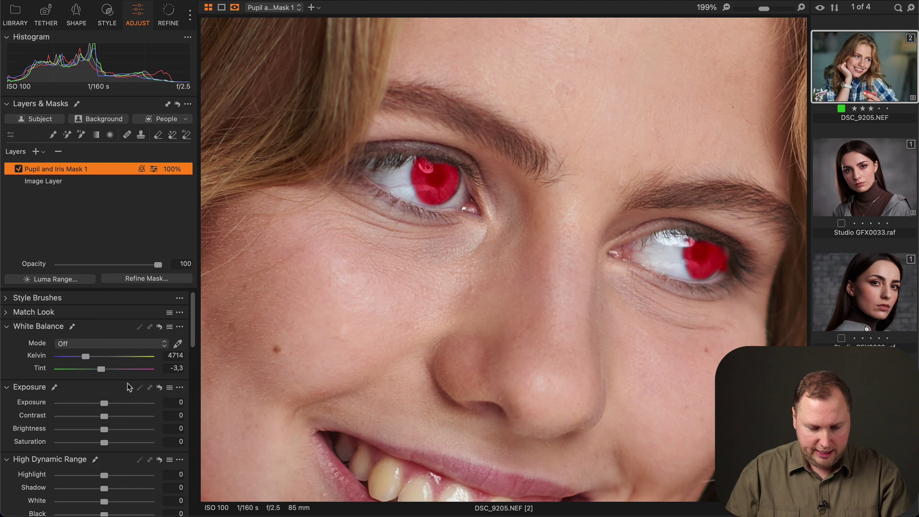
key(m)
scroll(128, 386, down, 3)
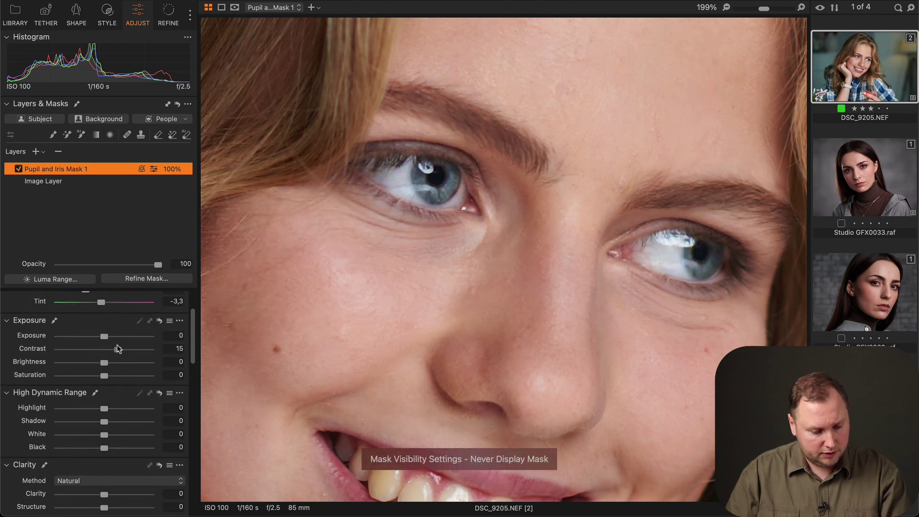
scroll(101, 368, down, 1)
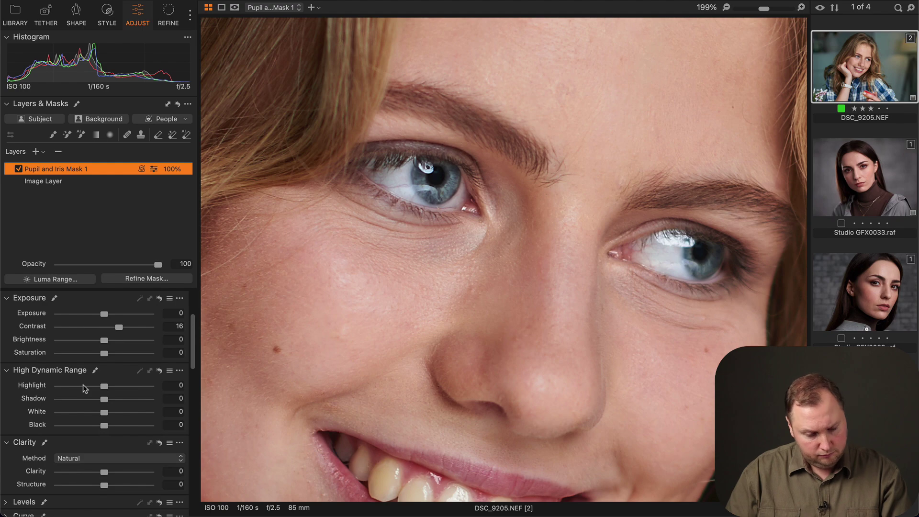
Set the mask layer's High Dynamic Range values to Highlight -47, Shadow 29, White -46 and Black 33.
click(84, 386)
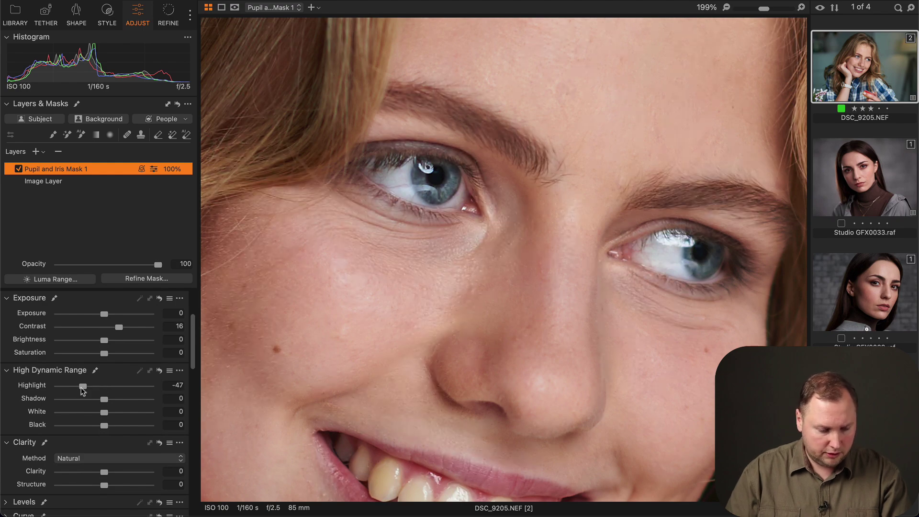
click(117, 399)
click(83, 412)
click(116, 425)
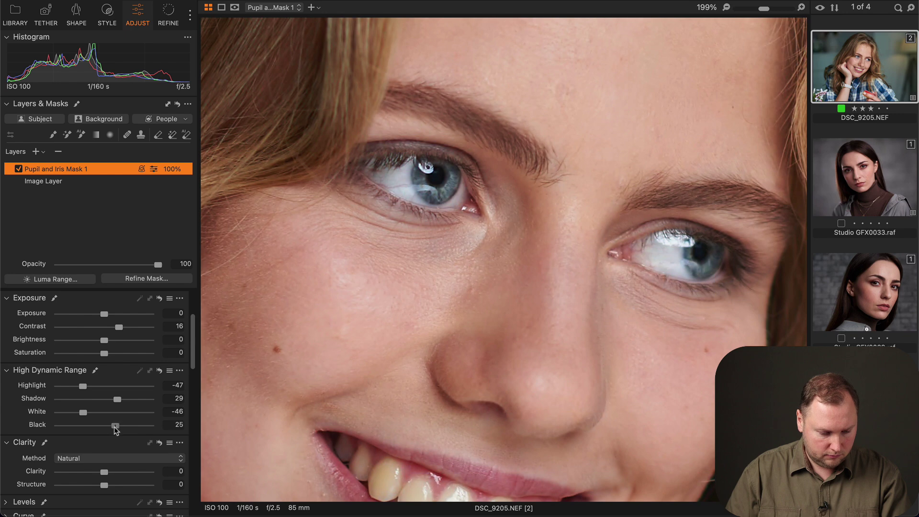
drag(115, 426, 119, 426)
Set the eye mask layer's Clarity to 52 and its Shadow to 34.
scroll(119, 428, down, 1)
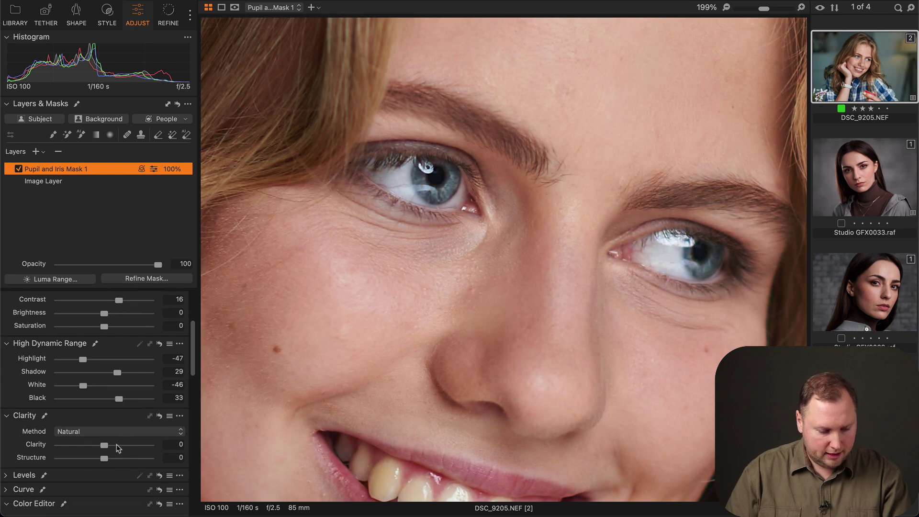
click(117, 445)
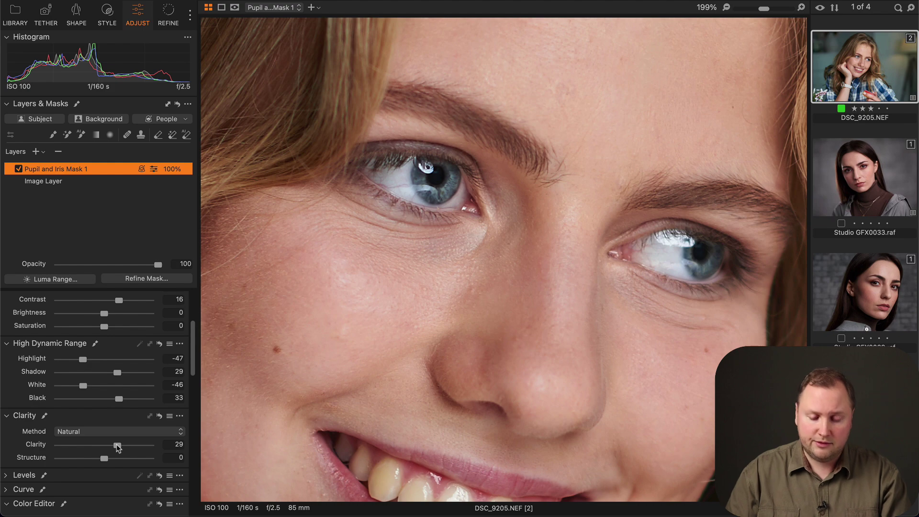
drag(117, 448, 129, 449)
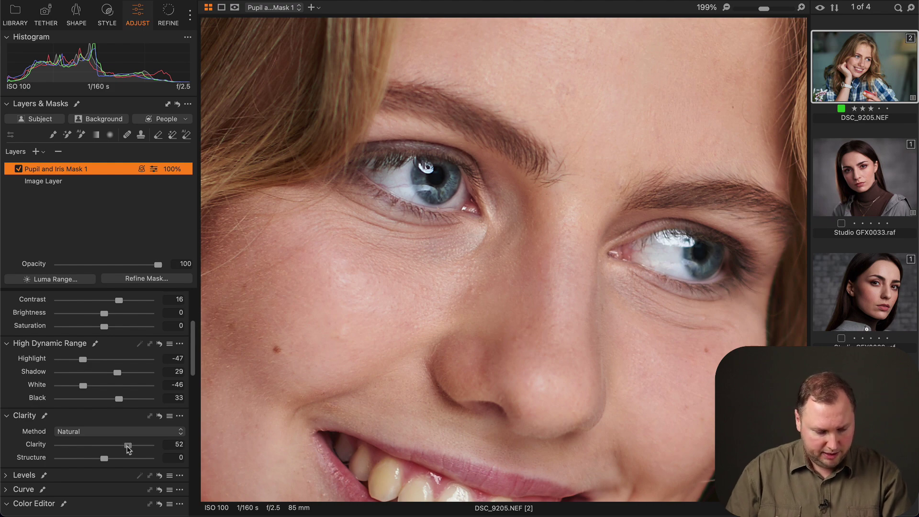
scroll(127, 430, up, 1)
drag(117, 408, 119, 410)
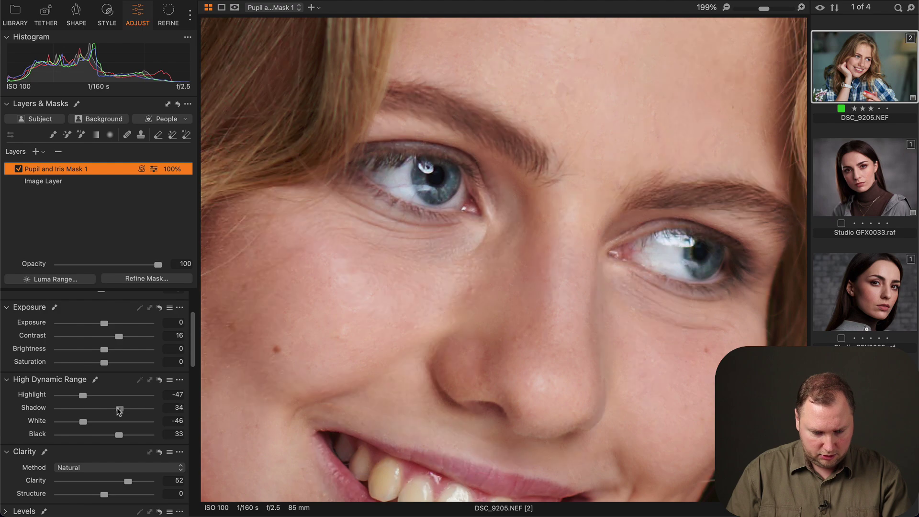
Compare the eyes with and without the Pupil and Iris Mask 1 layer's adjustments.
scroll(104, 349, up, 2)
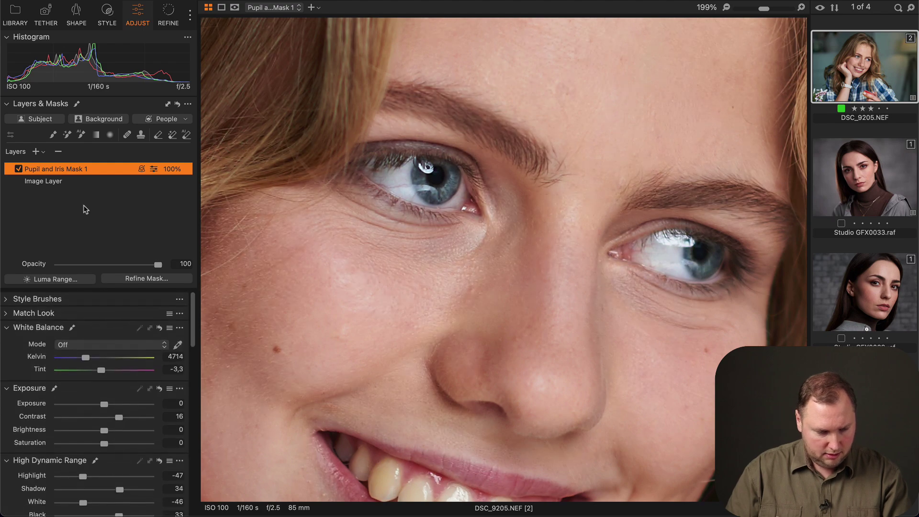
click(19, 169)
click(19, 169)
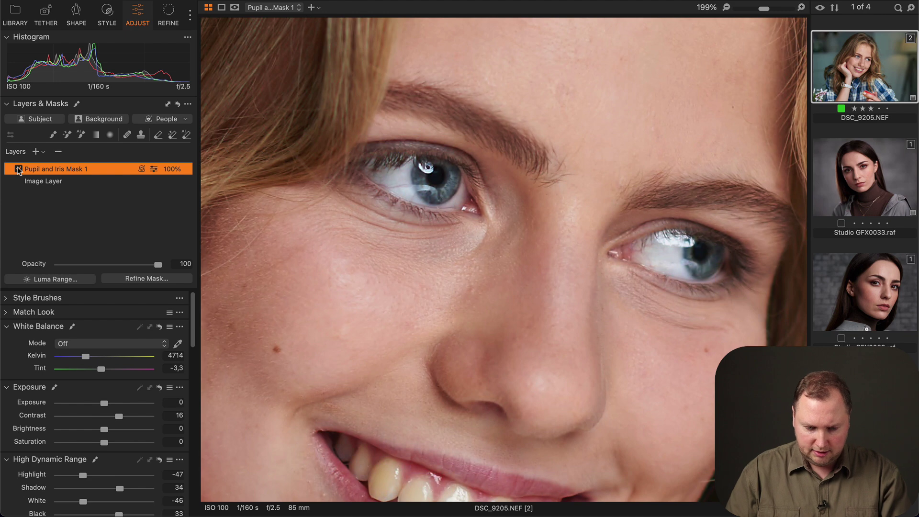
click(19, 169)
click(19, 169)
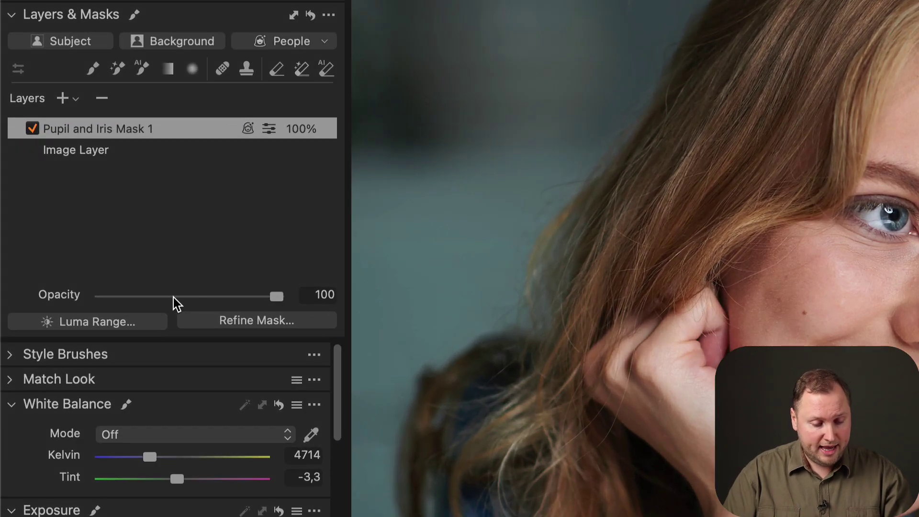
Reduce the opacity of the Pupil and Iris Mask 1 layer to 50.
drag(174, 297, 115, 297)
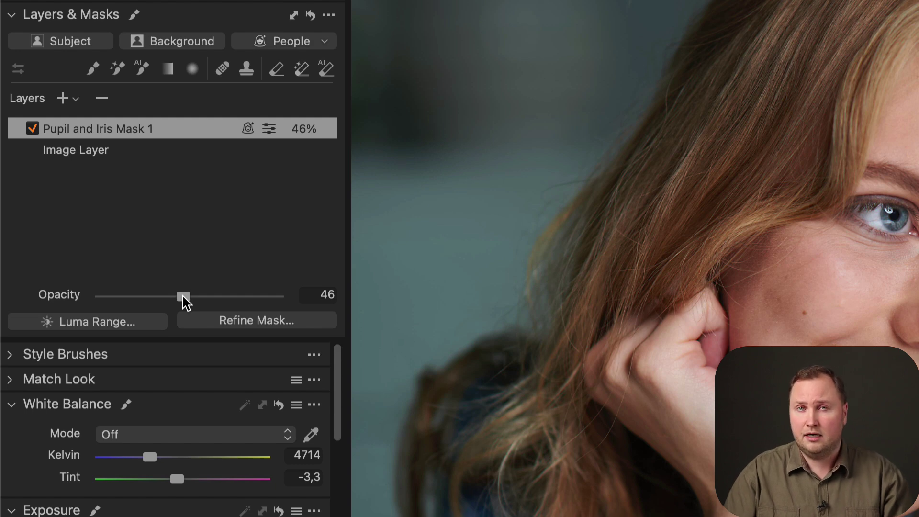
click(165, 297)
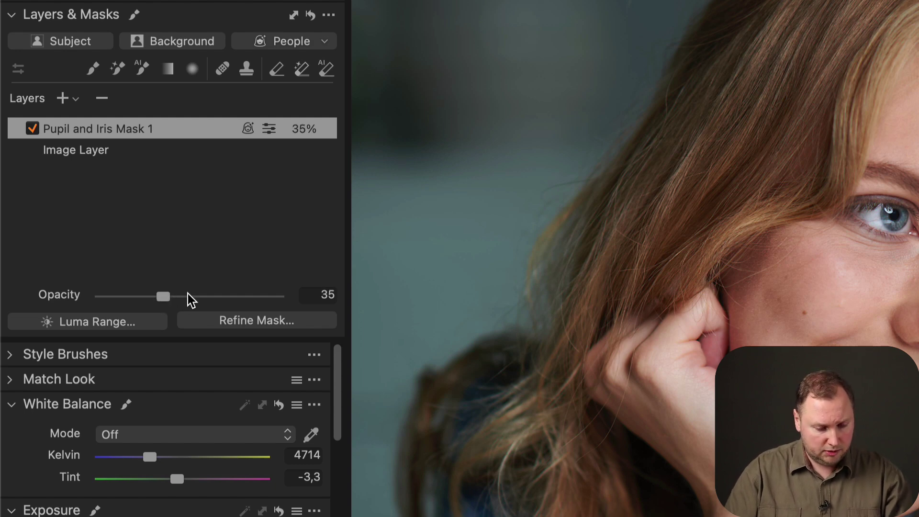
click(187, 296)
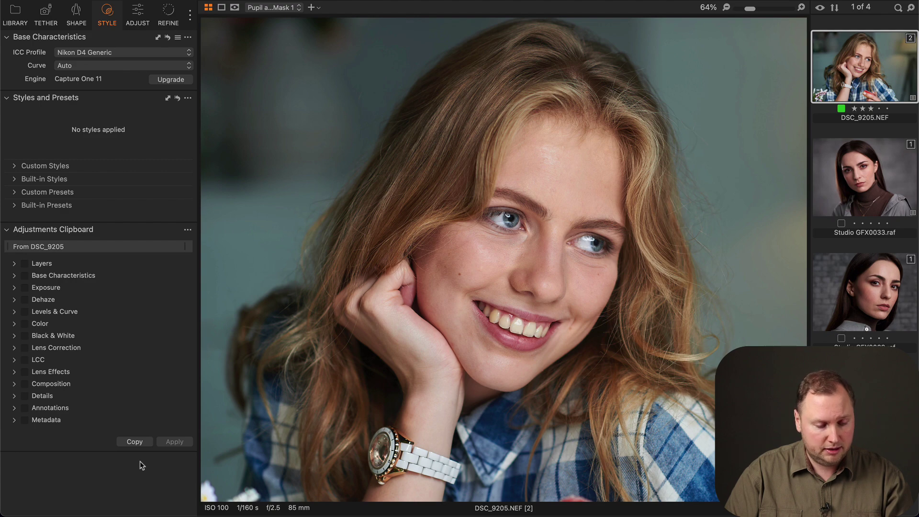
Copy the adjustments of DSC_9205 and keep only the Pupil and Iris Mask 1 layer included, excluding Exposure, Levels & Curve and Color.
click(142, 441)
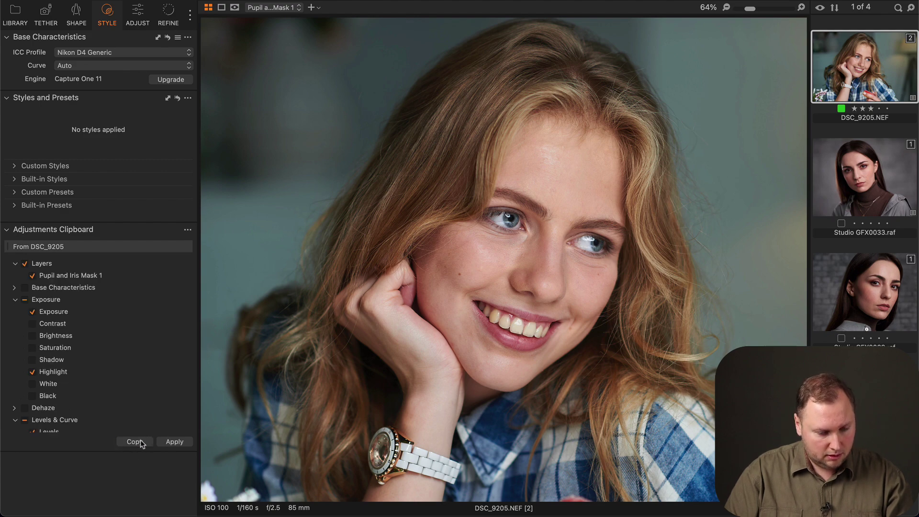
click(25, 300)
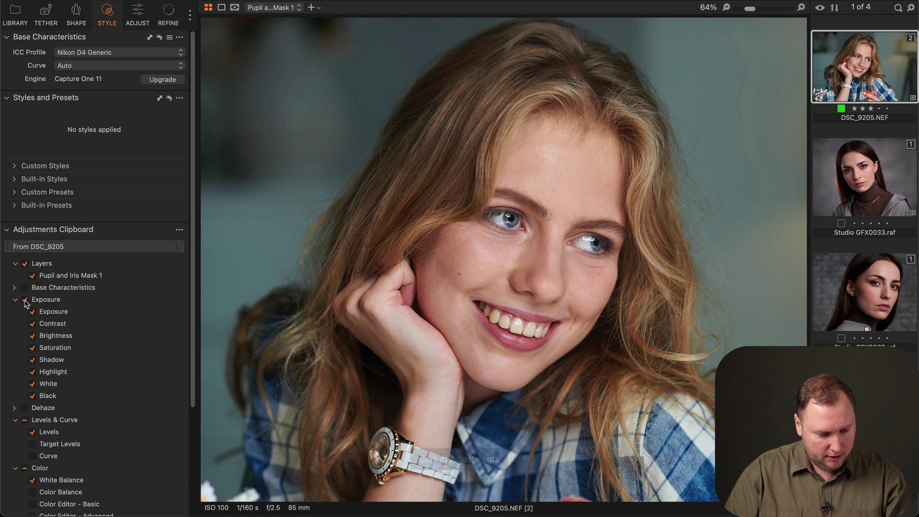
click(25, 324)
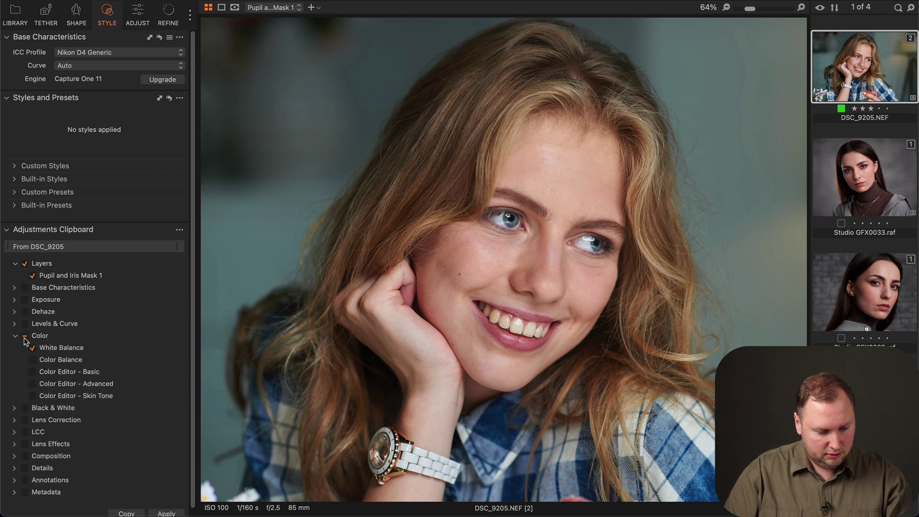
click(25, 337)
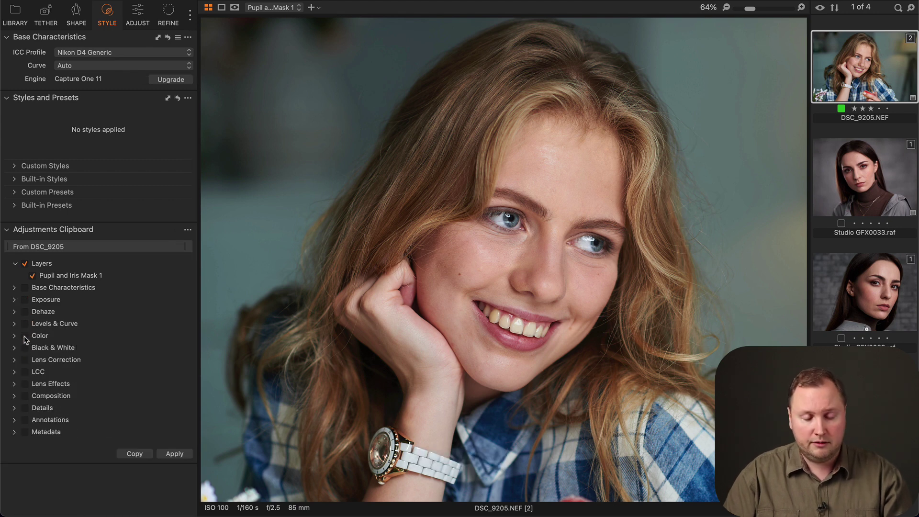
Apply the copied mask layer to Studio GFX0033.raf.
click(881, 183)
click(175, 453)
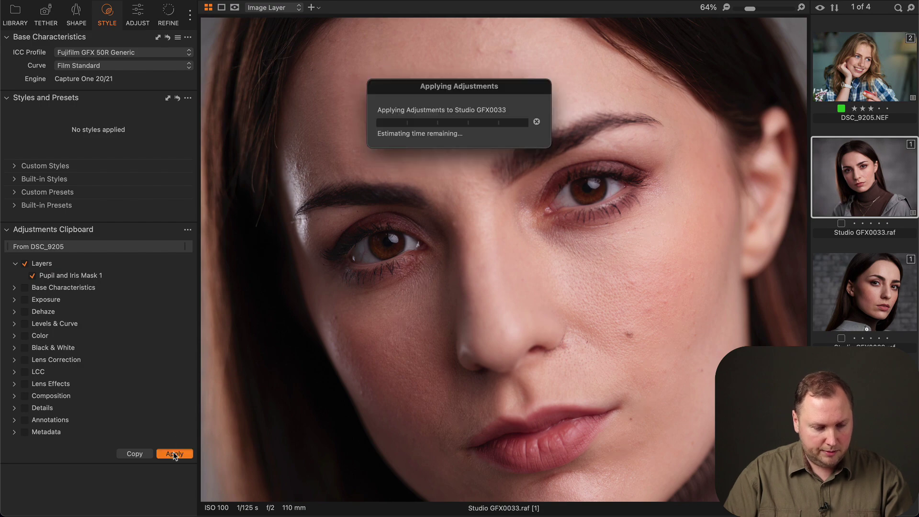
Check the mask overlay and adjustment values of the copied Pupil and Iris Mask 1 layer on Studio GFX0033.raf.
click(139, 12)
click(44, 169)
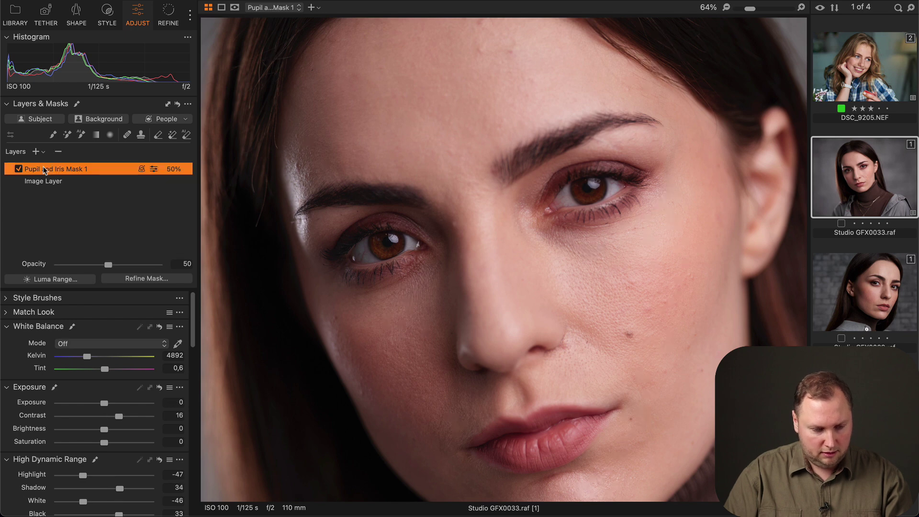
key(m)
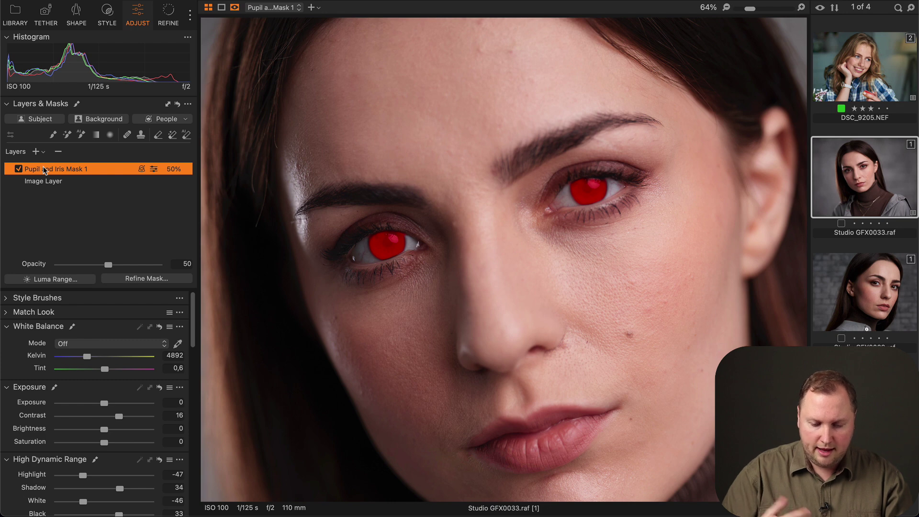
key(m)
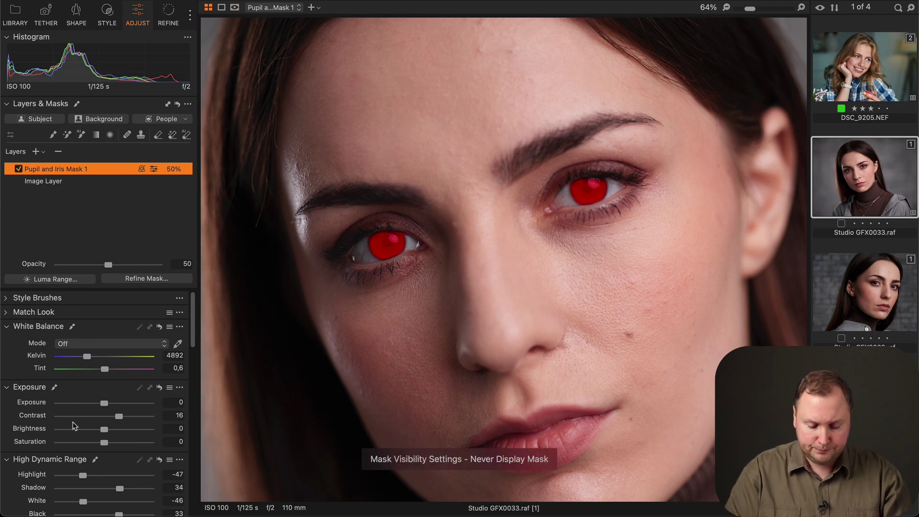
scroll(104, 321, down, 3)
scroll(103, 397, up, 3)
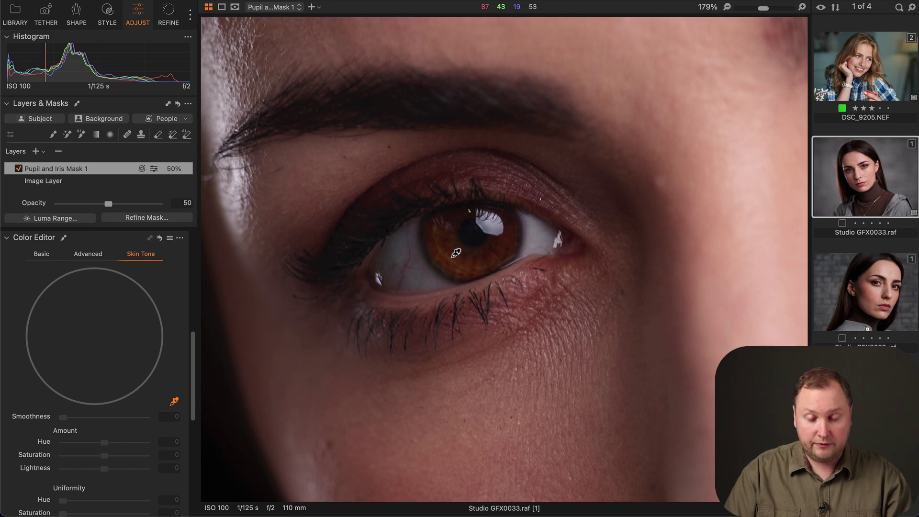
Sample the iris color for Skin Tone editing, widen the range to nearly all hues and set Hue uniformity to 100.
click(455, 253)
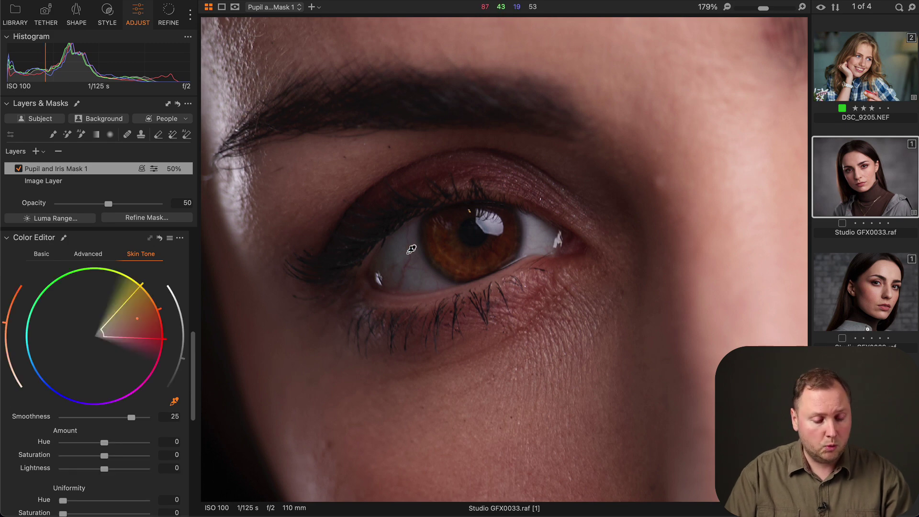
drag(132, 295, 137, 339)
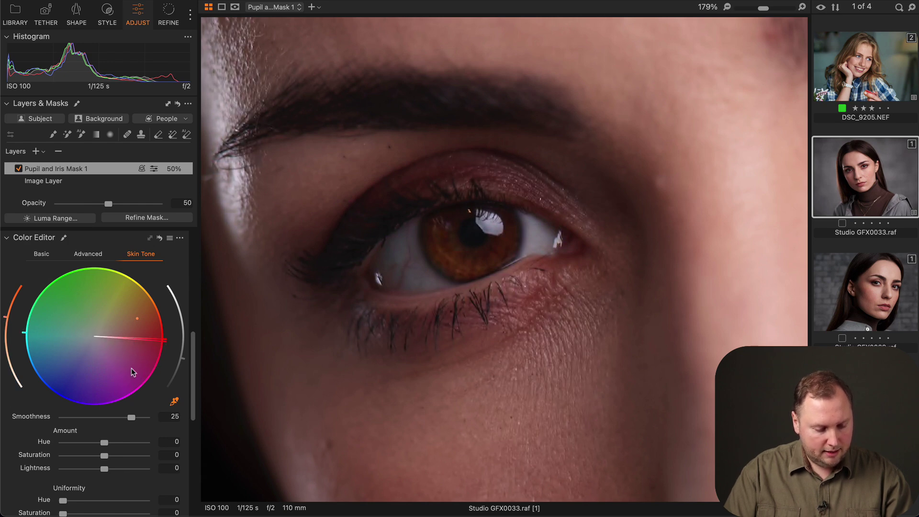
scroll(120, 383, down, 3)
drag(83, 455, 146, 457)
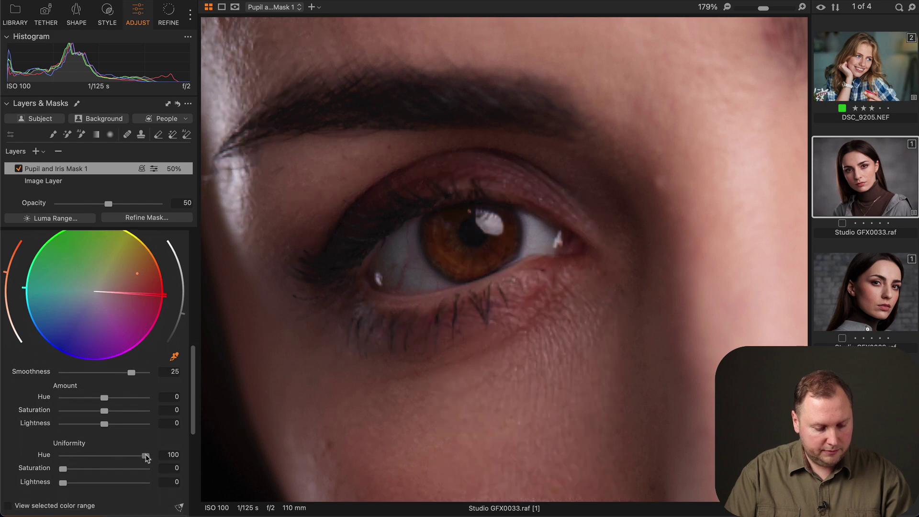
Shift the sampled iris color from orange-brown to green in the Skin Tone color wheel.
scroll(131, 386, up, 3)
scroll(158, 445, down, 1)
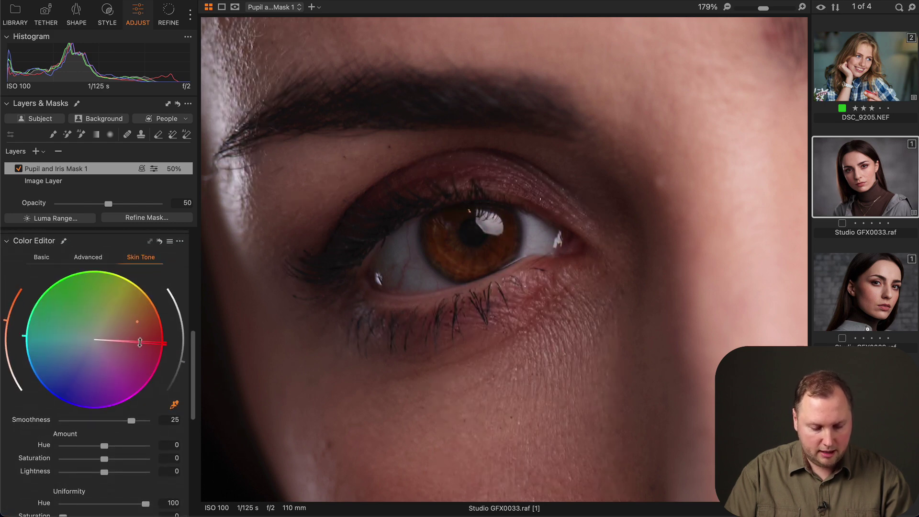
mouse_move(136, 323)
mouse_down()
mouse_move(48, 316)
mouse_move(54, 323)
mouse_move(73, 314)
mouse_move(52, 310)
mouse_move(60, 325)
mouse_move(60, 318)
mouse_up()
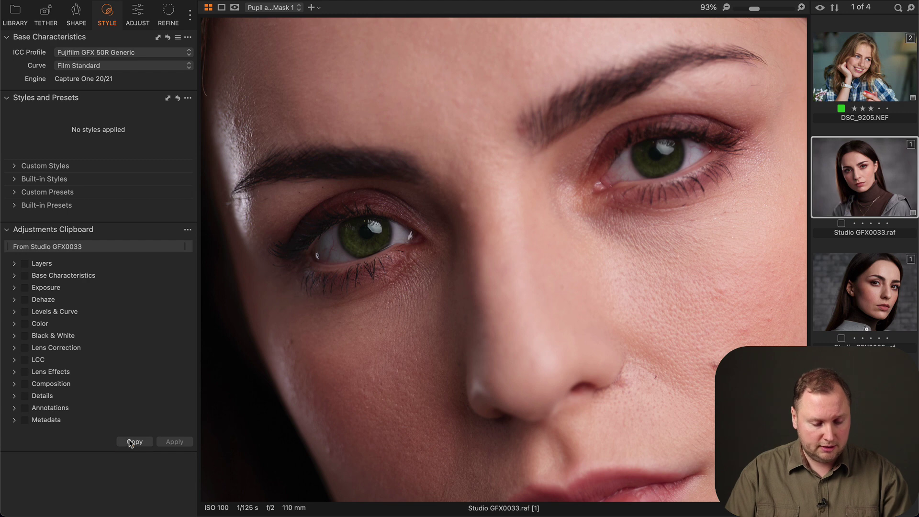
Copy only the Pupil and Iris Mask 1 layer of Studio GFX0033.raf, excluding Exposure, and apply it to Studio GFX0029.raf.
click(128, 438)
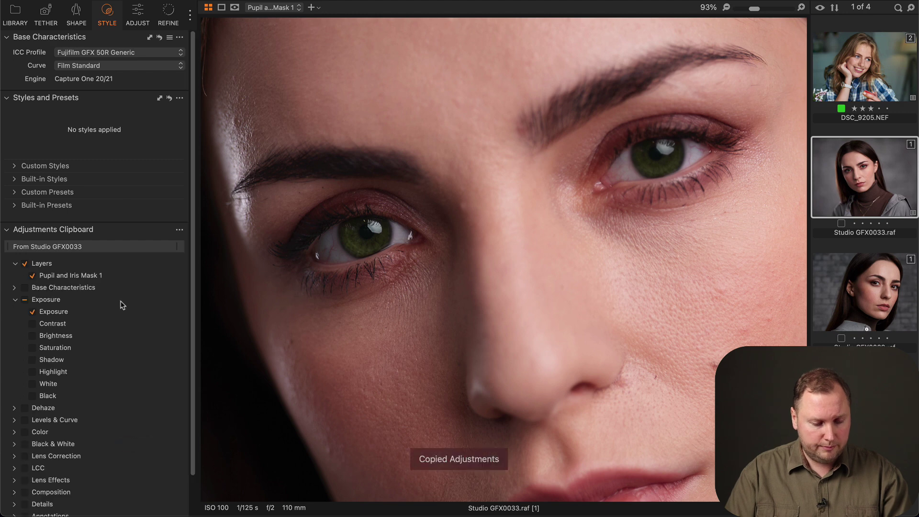
click(26, 300)
click(901, 293)
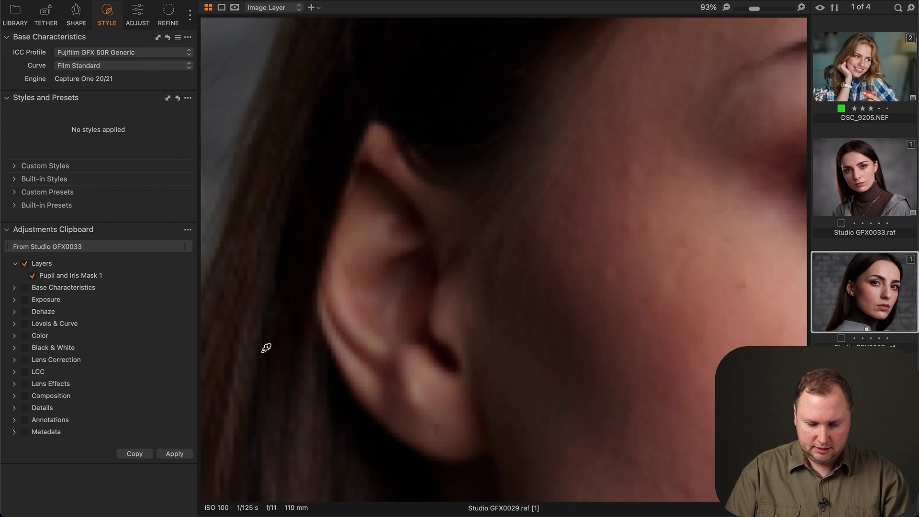
drag(634, 239, 272, 193)
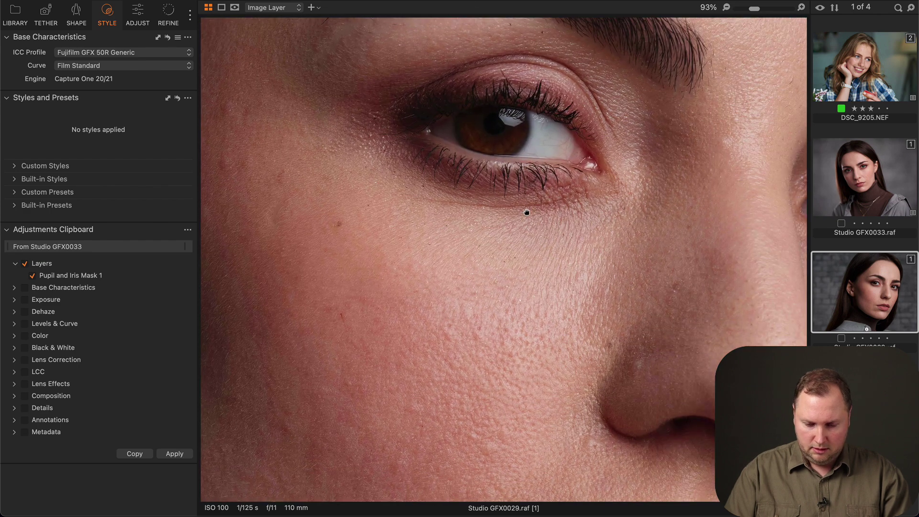
drag(527, 211, 322, 213)
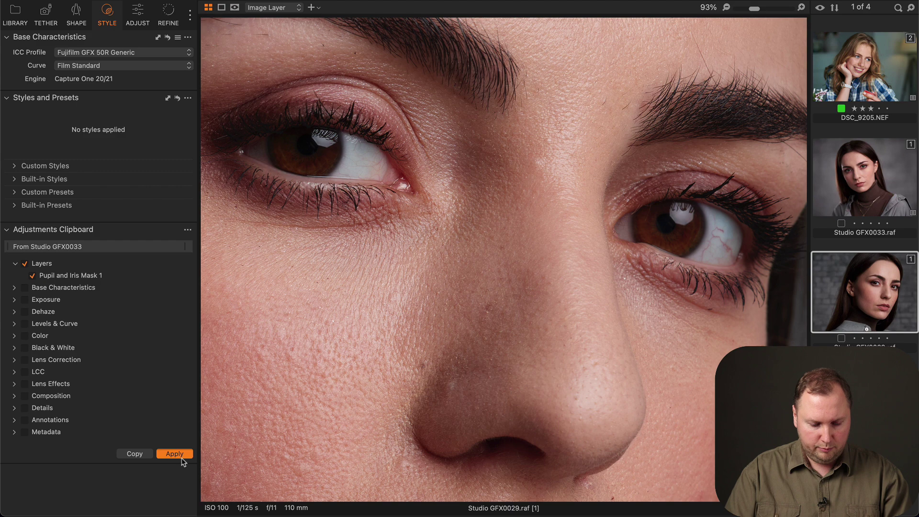
click(182, 457)
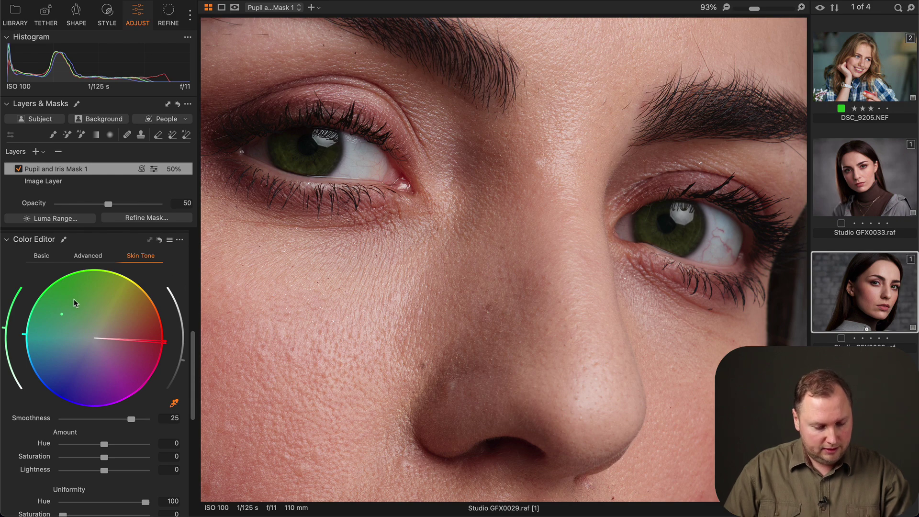
Move the iris Skin Tone color from green to blue and tint the Color Balance shadows and midtones toward blue.
drag(62, 320, 50, 354)
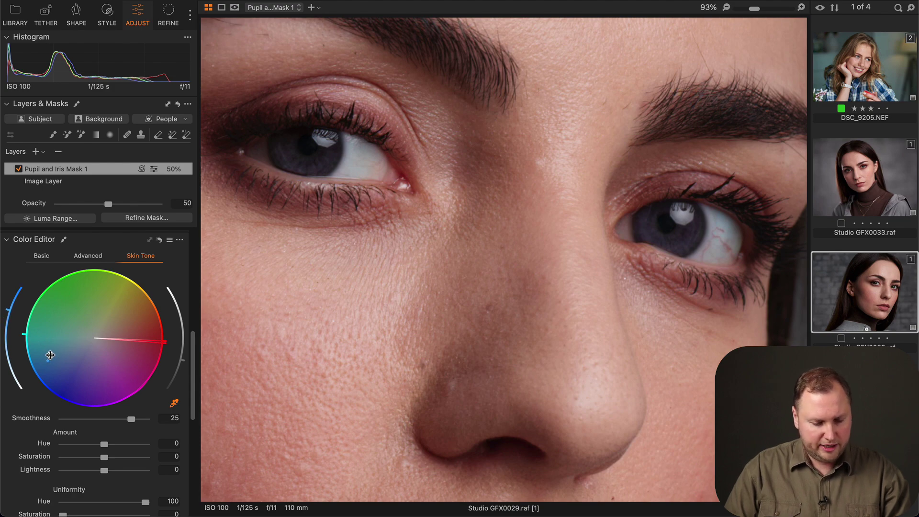
scroll(50, 354, down, 10)
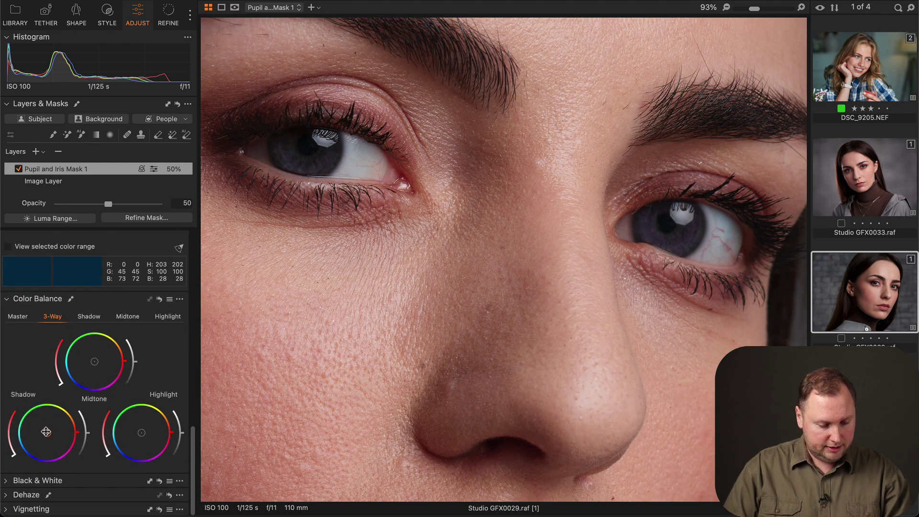
drag(46, 432, 37, 437)
drag(94, 361, 83, 364)
Cool the iris layer's white balance to 4065 Kelvin.
scroll(84, 365, up, 10)
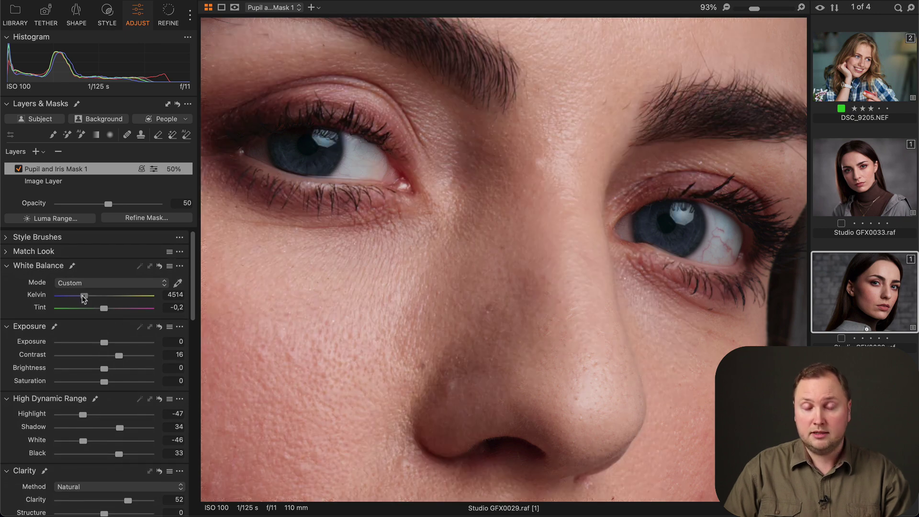
drag(84, 296, 81, 298)
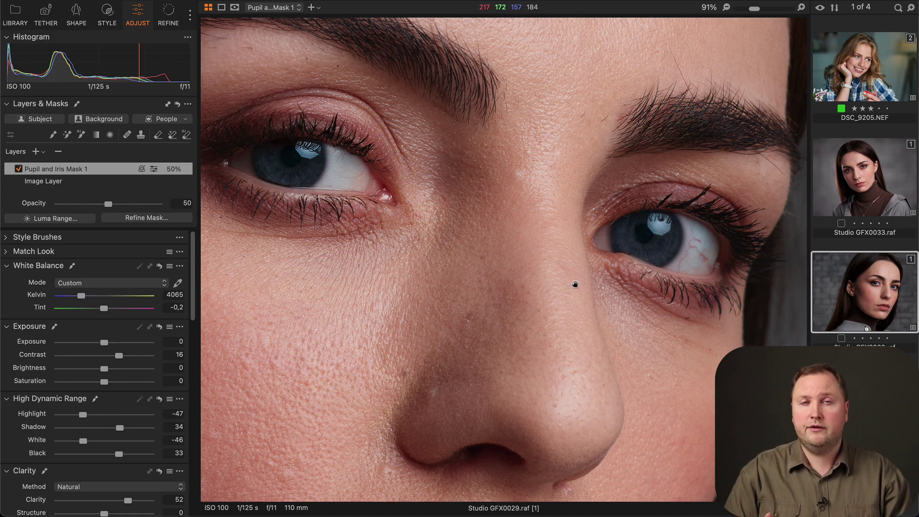
Exclude the bright eye reflections from the iris mask with a Luma Range of 0 to 79 and an upper falloff of 90.
click(79, 219)
drag(498, 93, 481, 96)
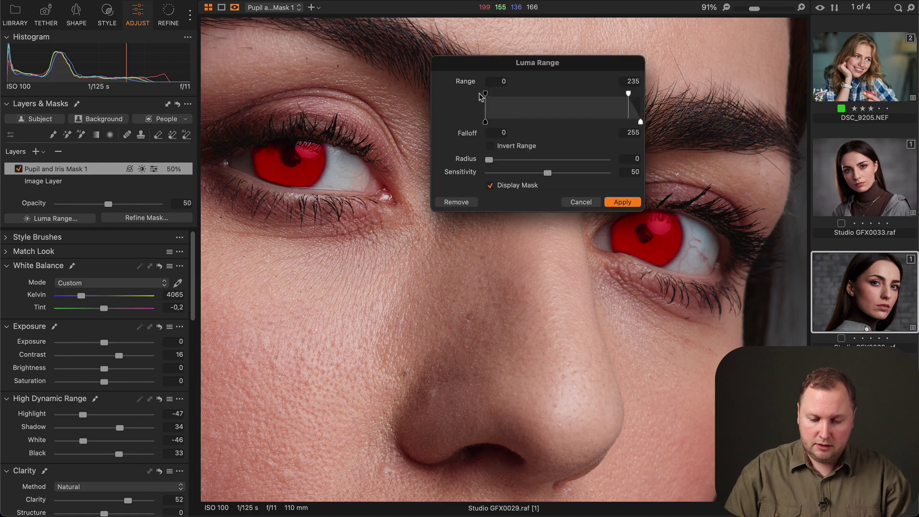
drag(628, 94, 536, 98)
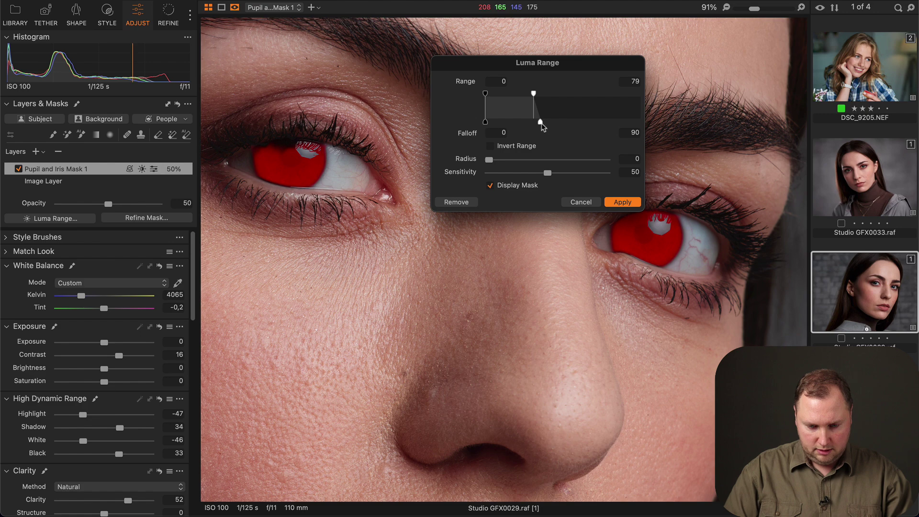
click(613, 201)
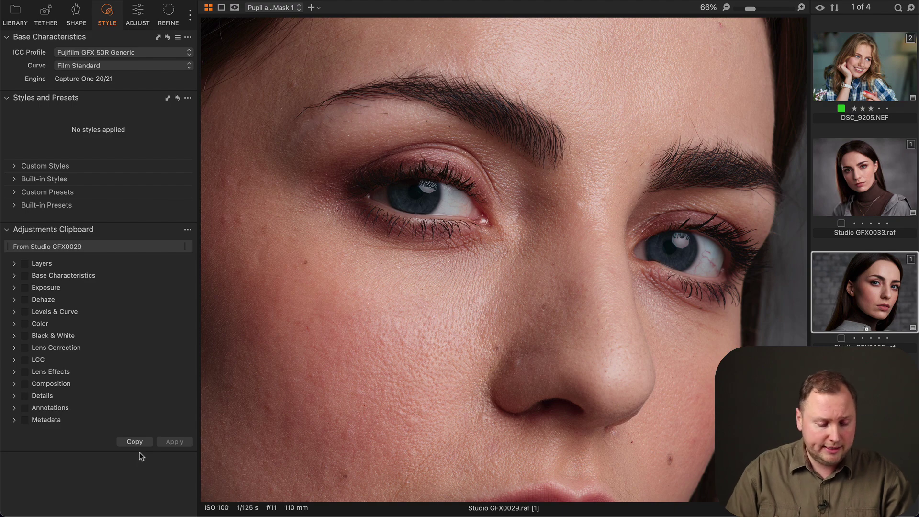
Copy only the Pupil and Iris Mask 1 layer of Studio GFX0029.raf and apply it to Studio GFX0031.raf.
click(142, 444)
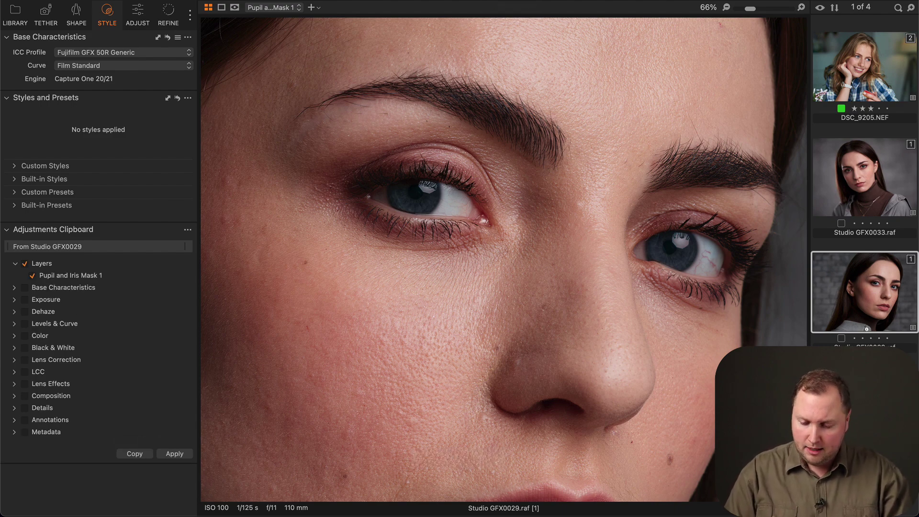
key(Down)
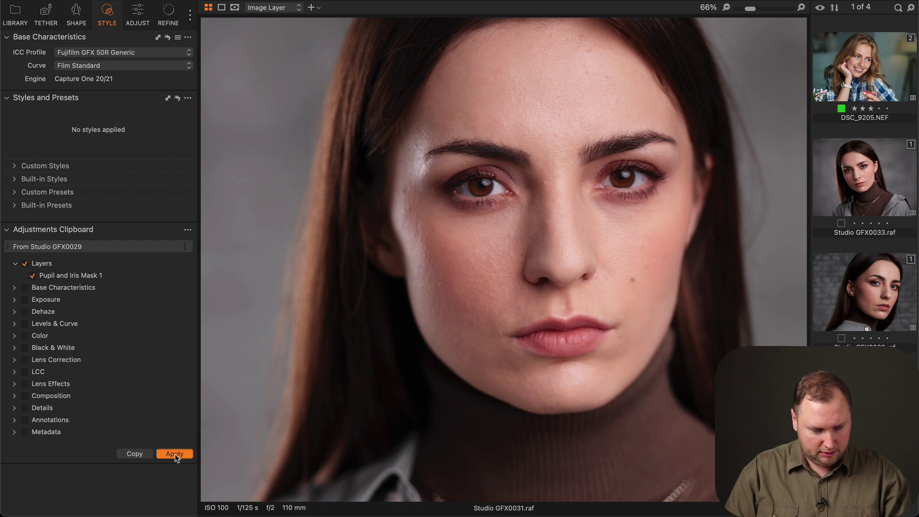
click(174, 454)
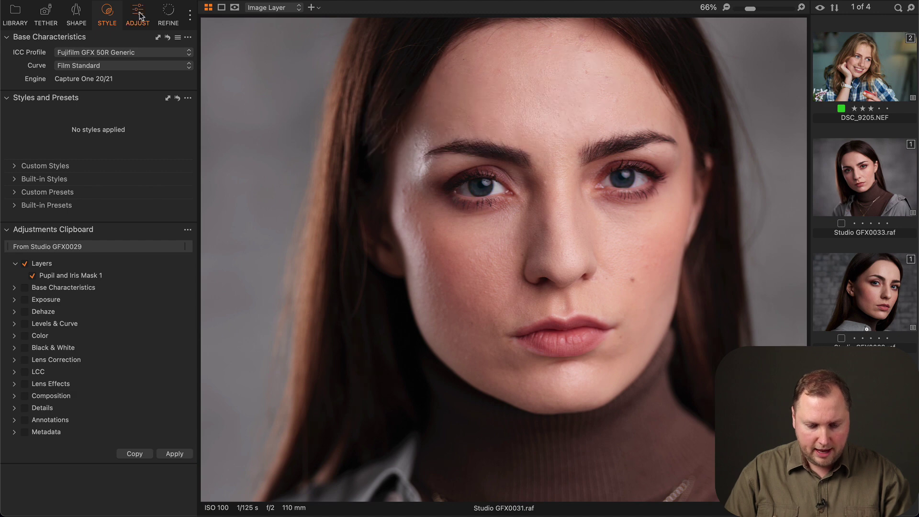
Check the mask overlay of the copied Pupil and Iris Mask 1 layer around both eyes on Studio GFX0031.raf.
click(139, 15)
click(74, 172)
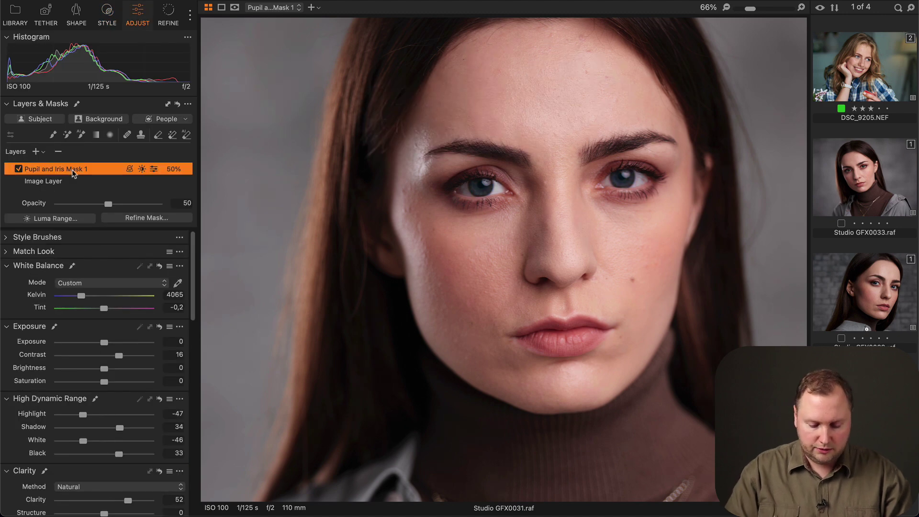
key(m)
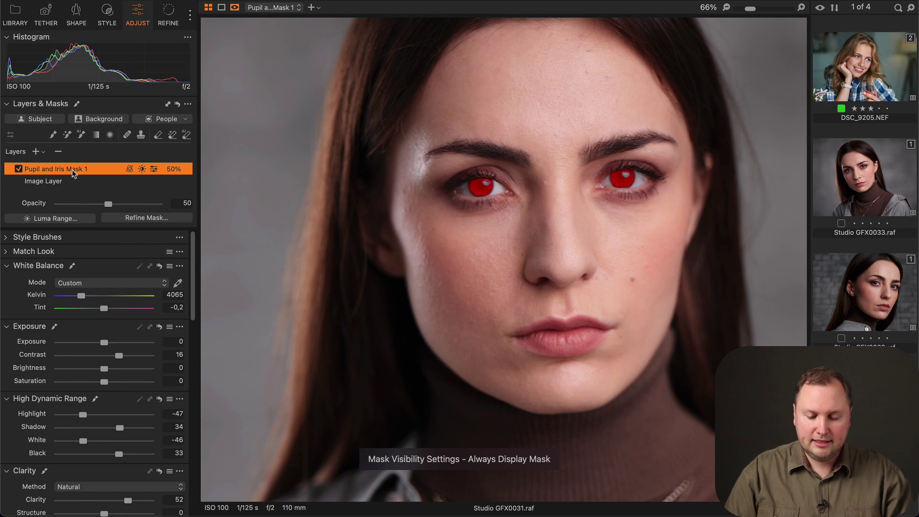
scroll(504, 180, up, 1)
scroll(505, 179, up, 6)
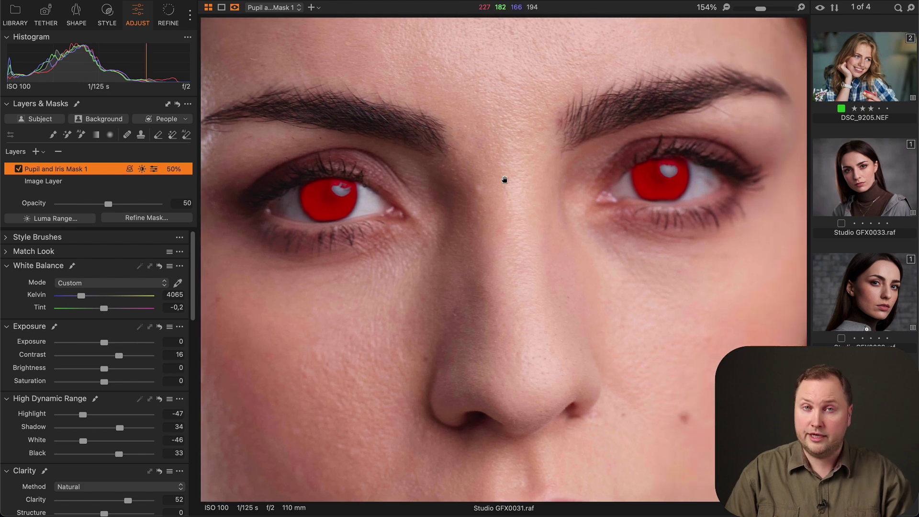
key(m)
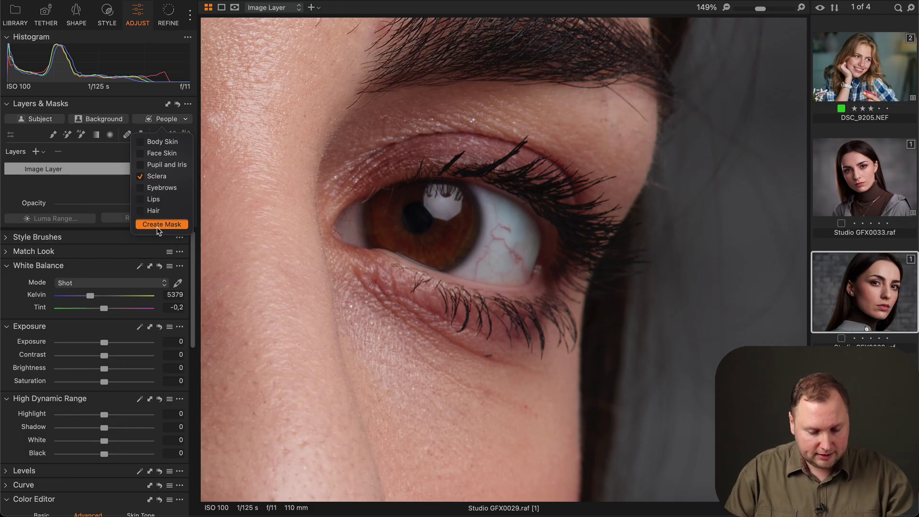
Create a People AI mask for the Sclera only on Studio GFX0029.raf.
click(158, 228)
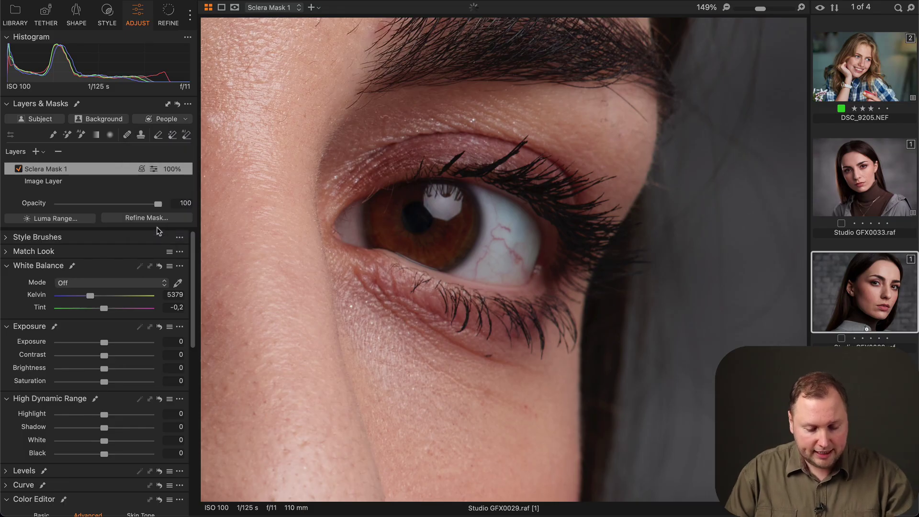